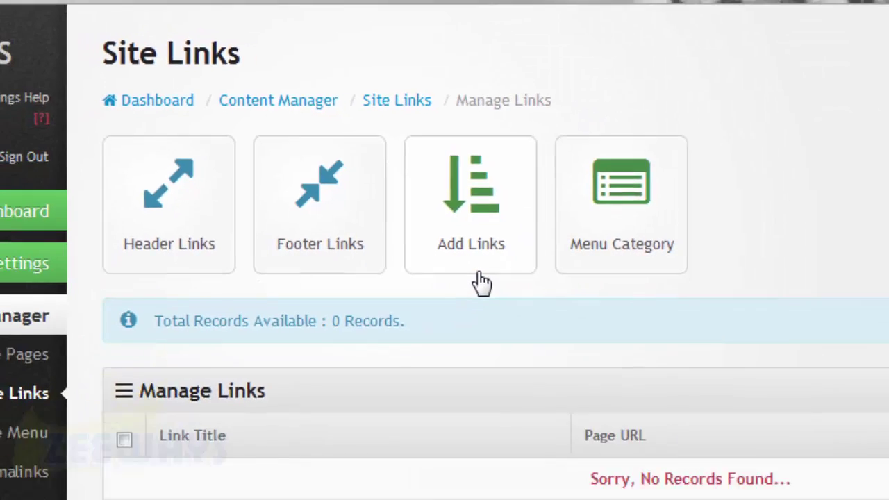
- Start a new site link titled "Home" and make it an external link with the URL %weburl%
left_click(568, 372)
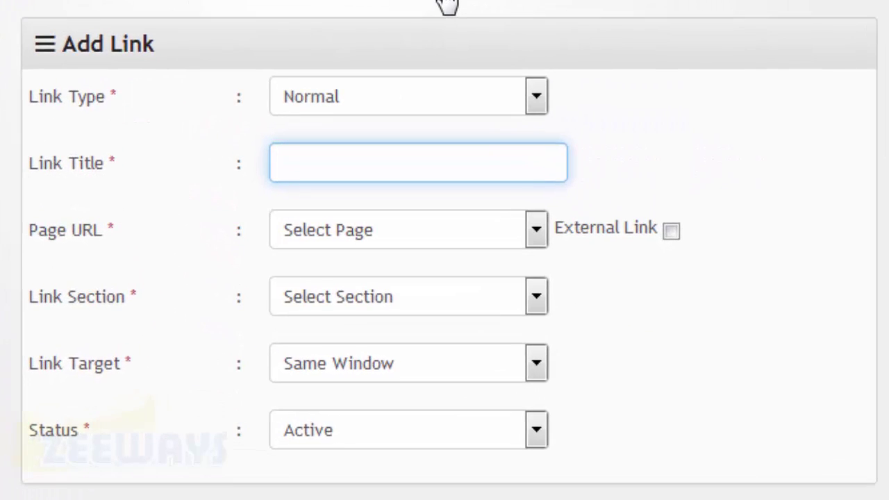
type("Home")
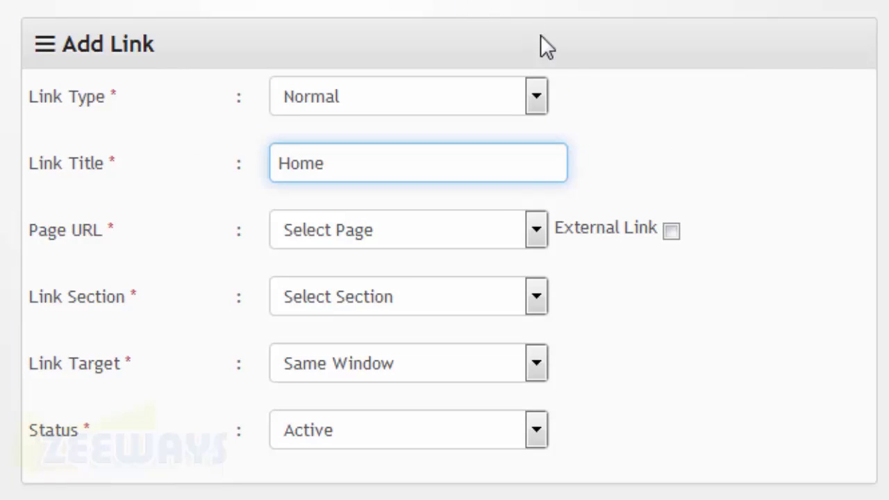
left_click(670, 231)
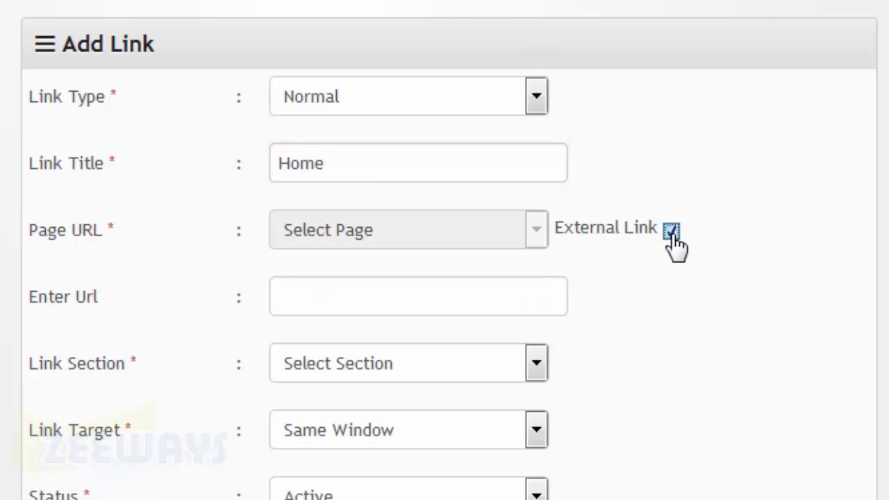
left_click(554, 289)
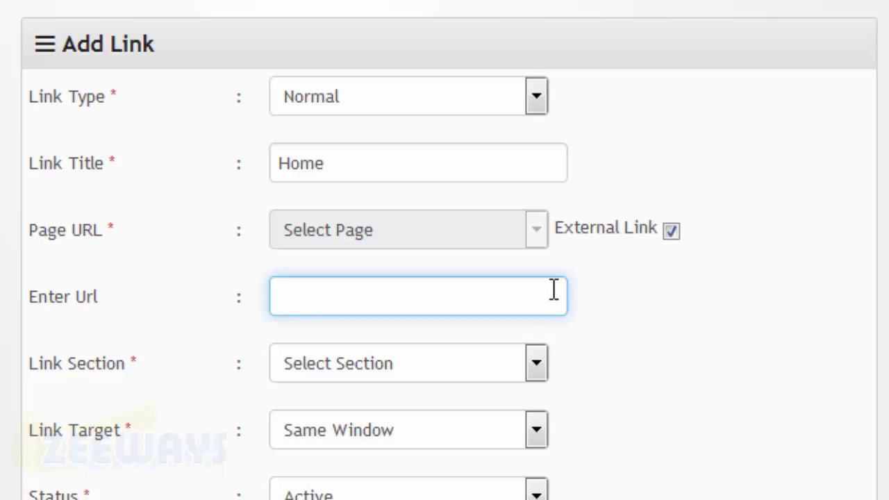
type("%webur")
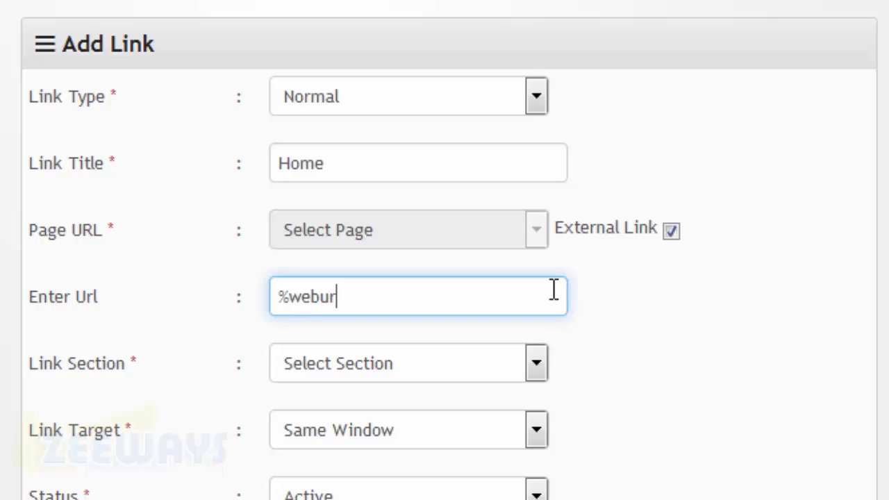
type("l%")
- Place the Home link in the Footer section under Site Navigation, targeting the same window, and add it
left_click(514, 379)
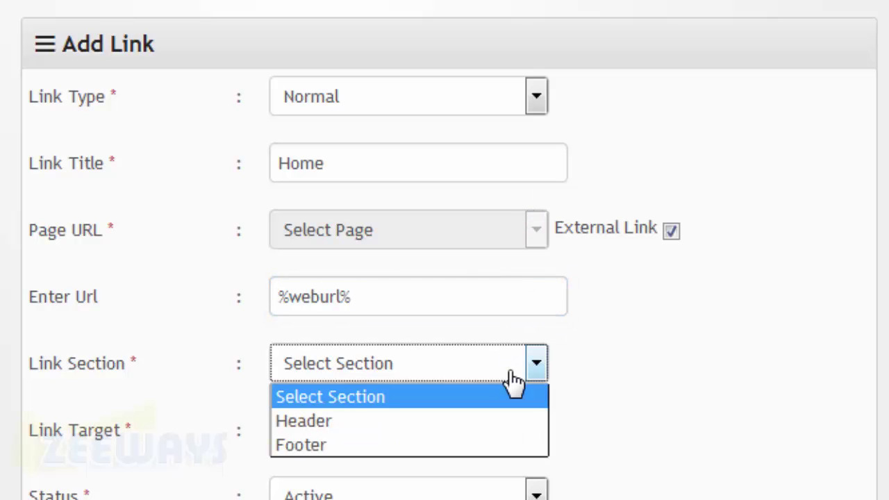
left_click(497, 447)
scroll(497, 446, "down", 2)
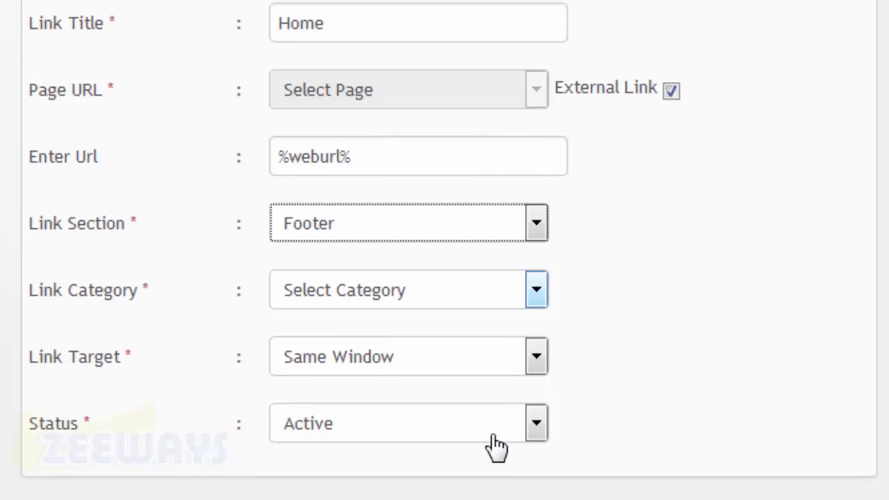
left_click(535, 282)
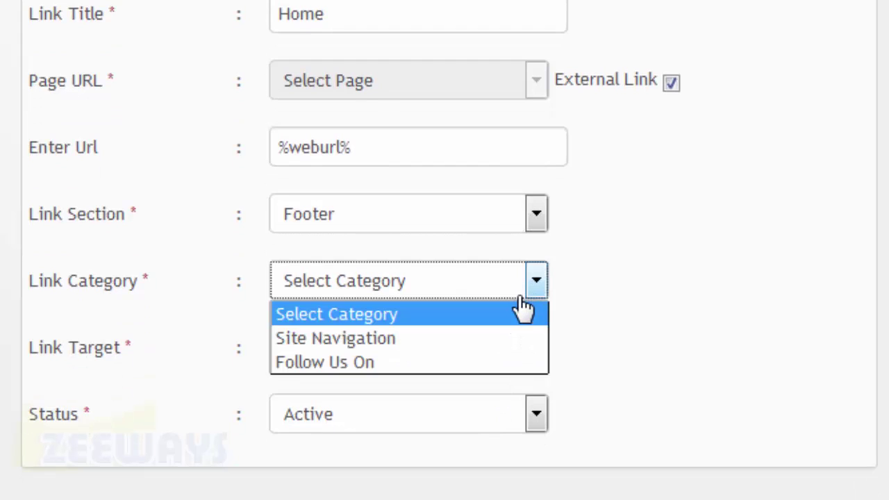
left_click(499, 338)
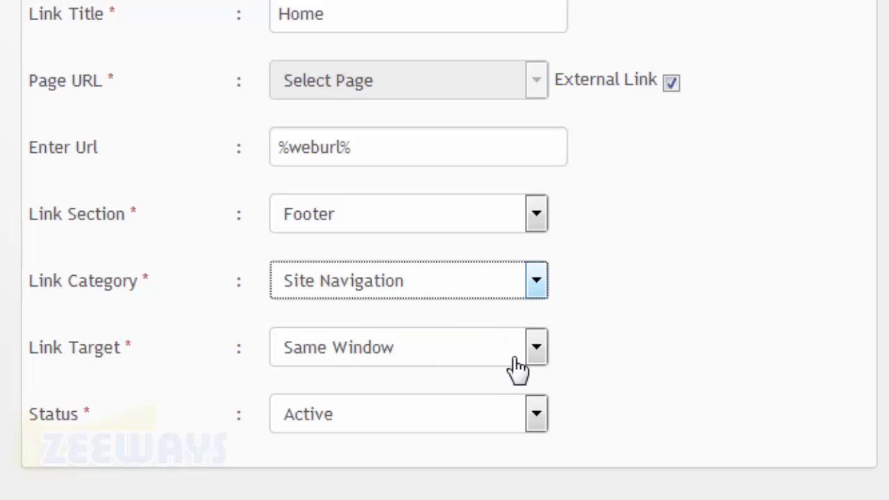
left_click(518, 350)
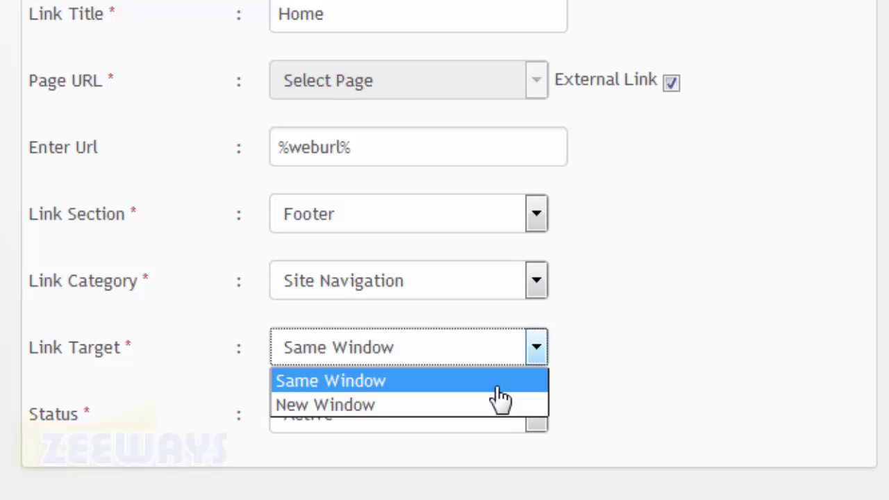
left_click(498, 388)
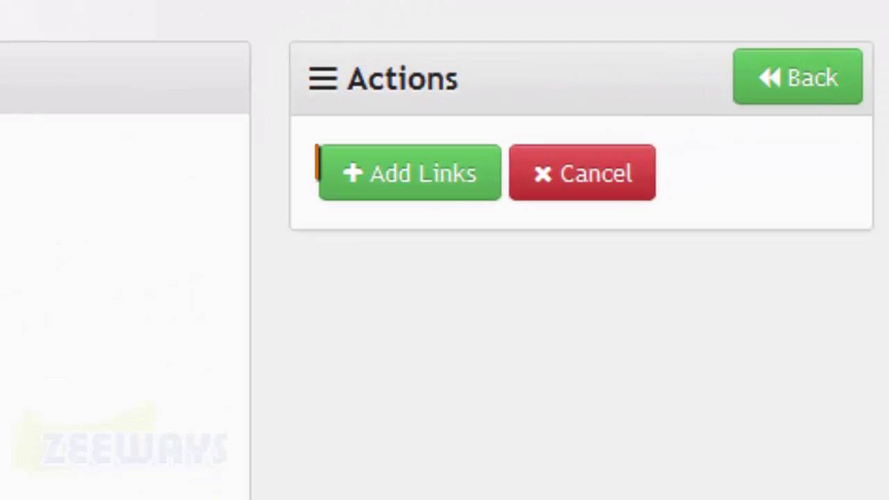
left_click(422, 208)
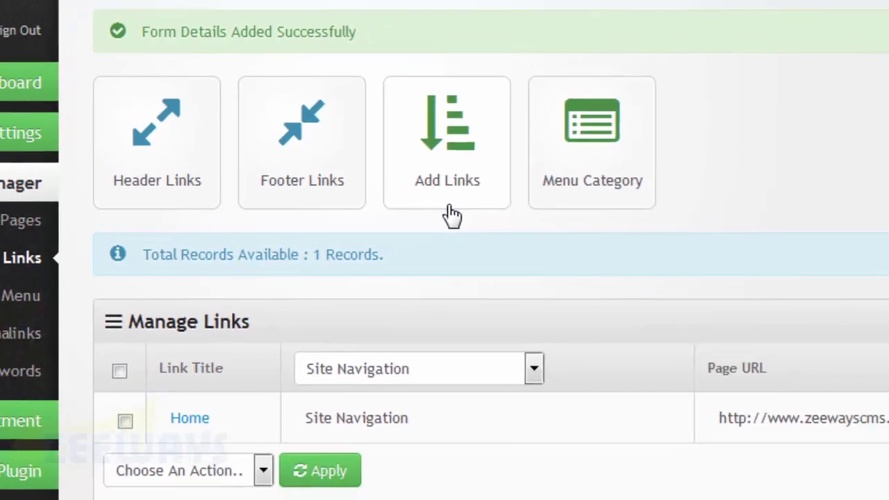
- Start a new site link titled "About Us" that points to the About Us page
left_click(489, 194)
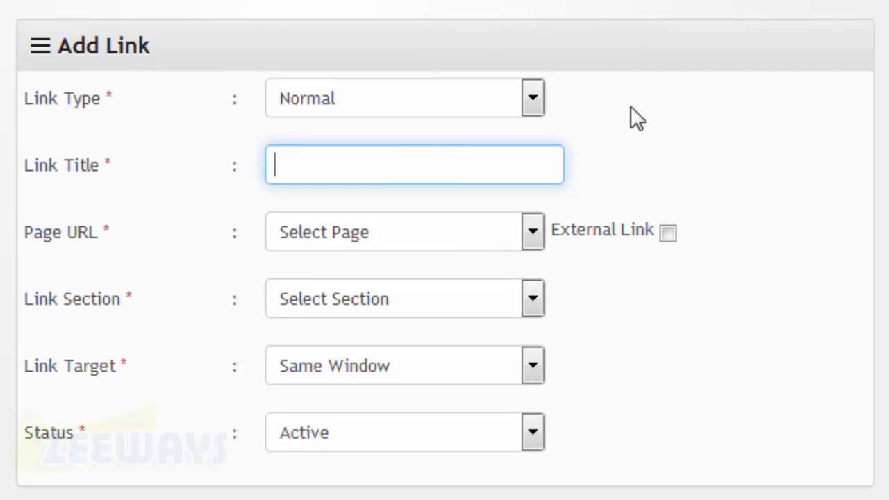
type("Abou")
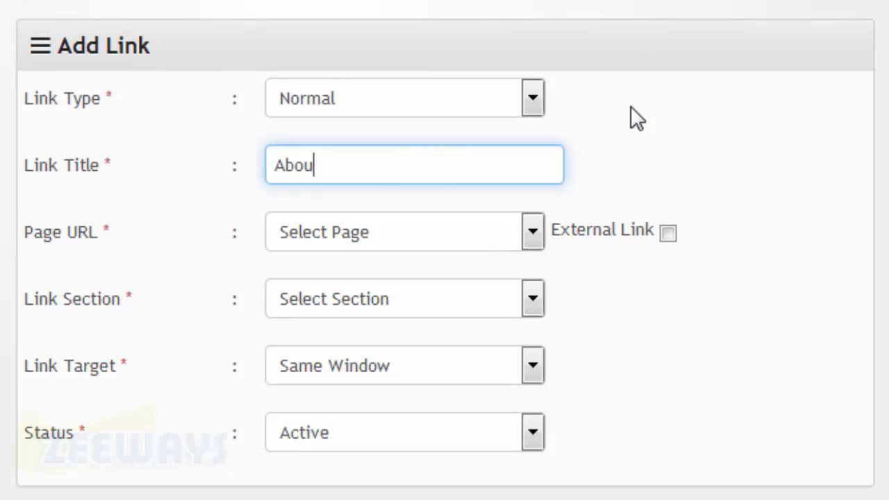
type("t Us")
left_click(534, 233)
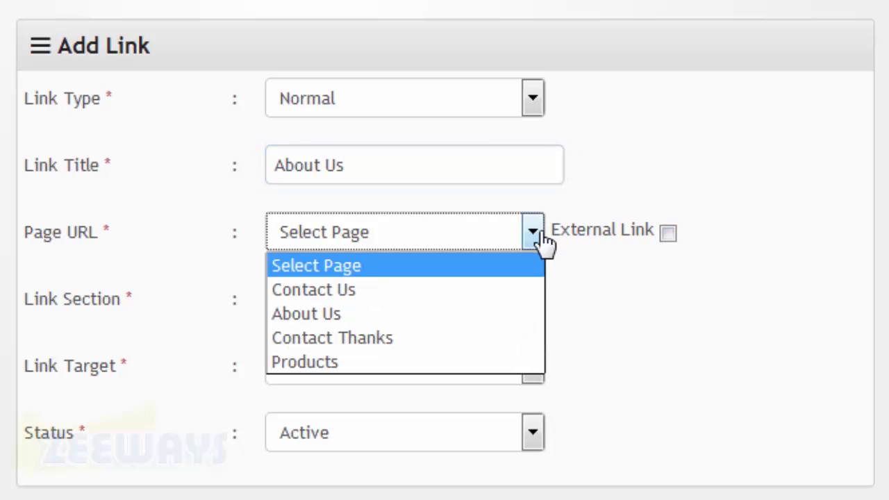
left_click(464, 318)
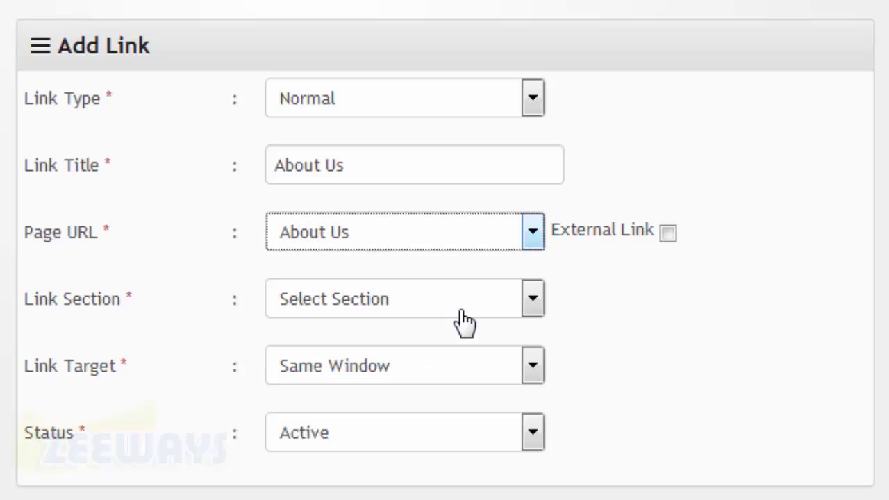
- Assign the About Us link to the Footer section and the Site Navigation category, and add it
left_click(525, 310)
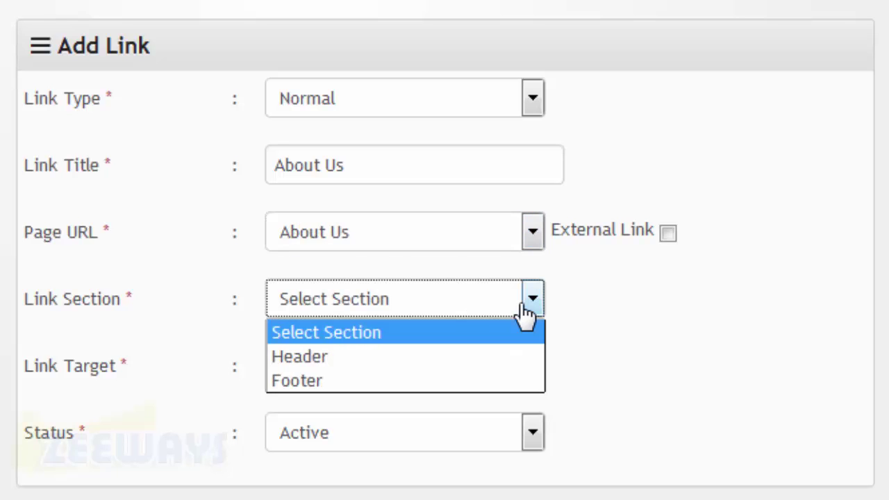
left_click(421, 381)
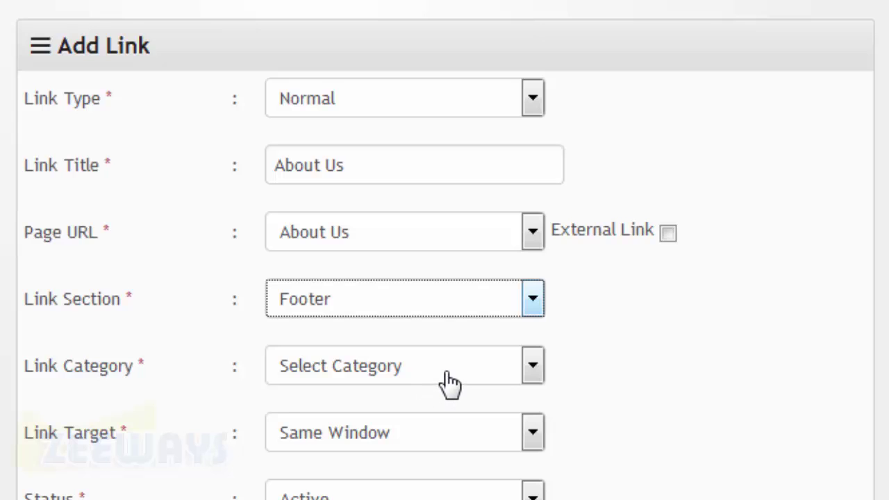
scroll(440, 382, "down", 1)
left_click(464, 295)
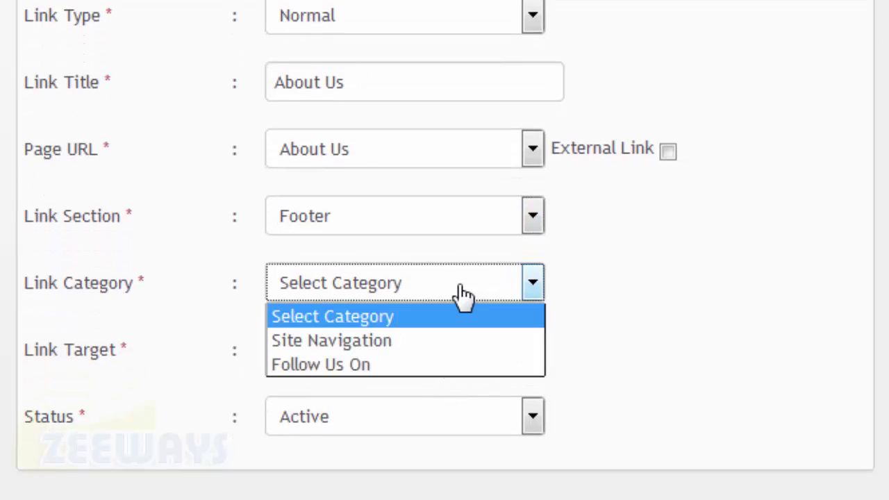
left_click(441, 341)
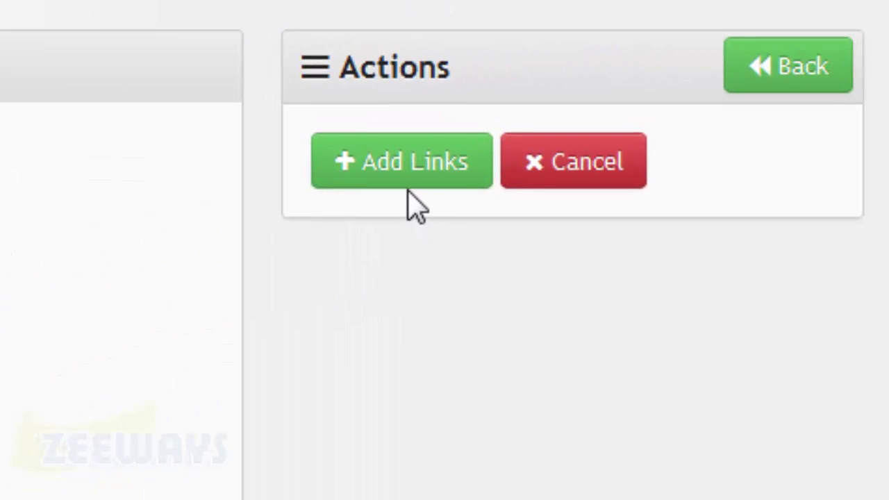
left_click(561, 147)
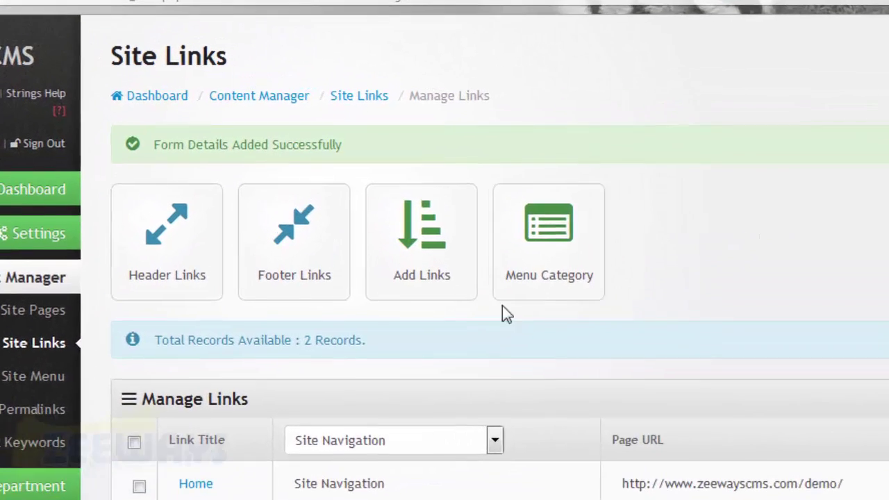
- Start a new site link titled "Contact Us" that points to the Contact Us page
left_click(397, 223)
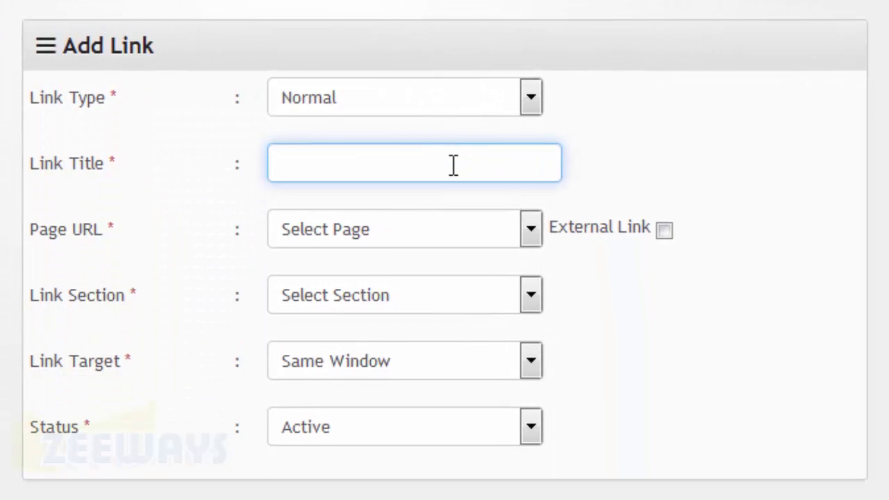
type("Contt")
key("BackSpace")
type("a")
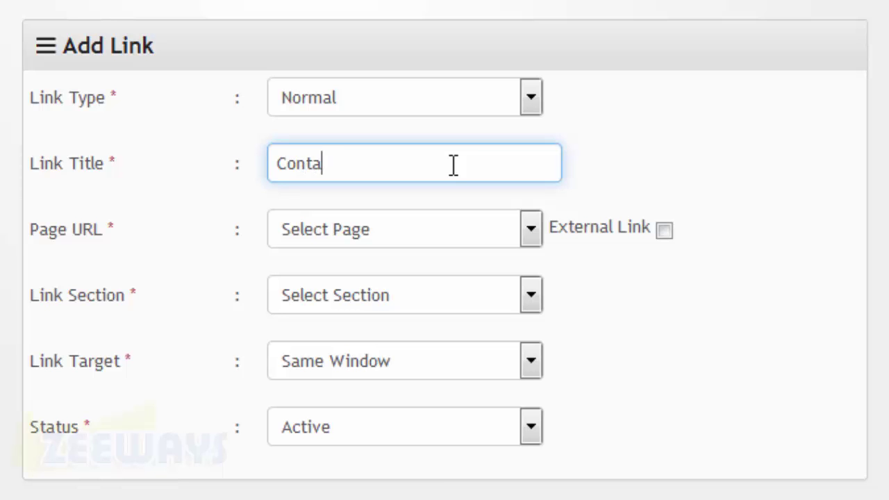
type("ct Us")
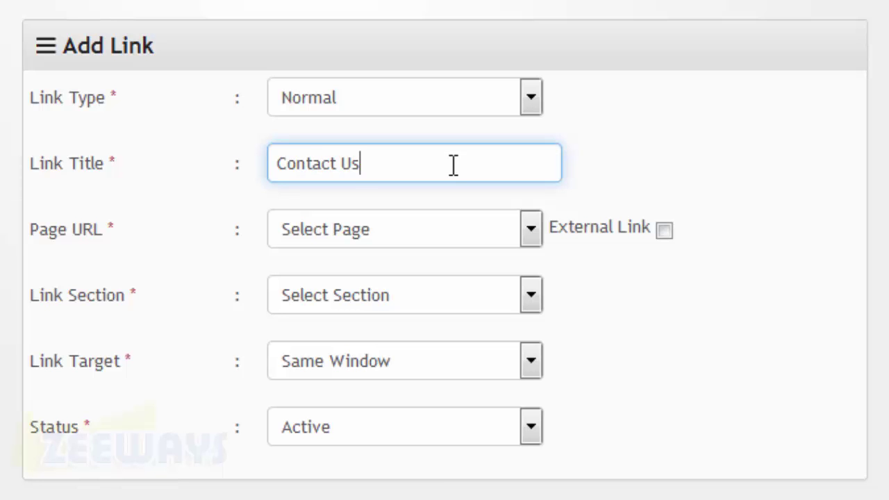
left_click(514, 233)
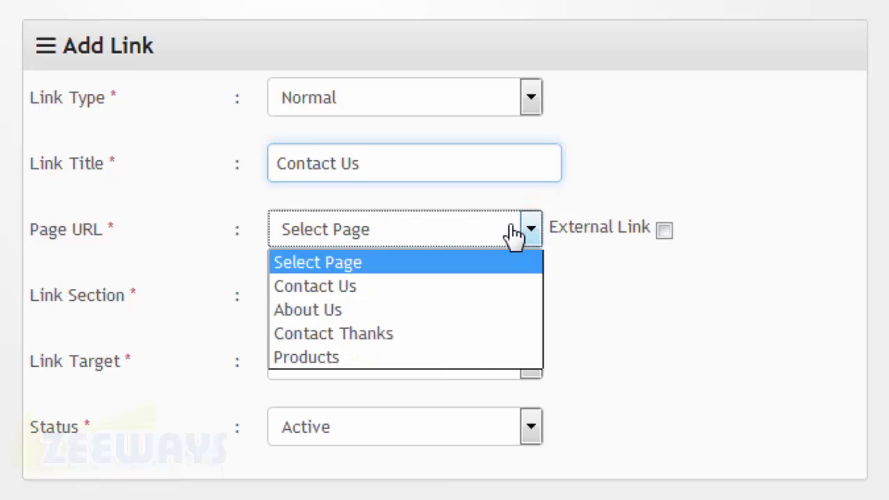
left_click(475, 286)
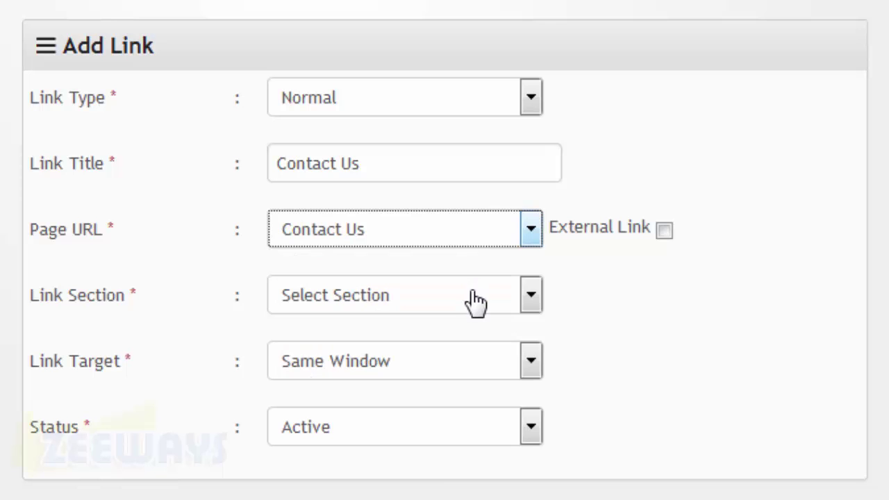
- Assign the Contact Us link to the Footer section and the Site Navigation category, and add it
left_click(477, 302)
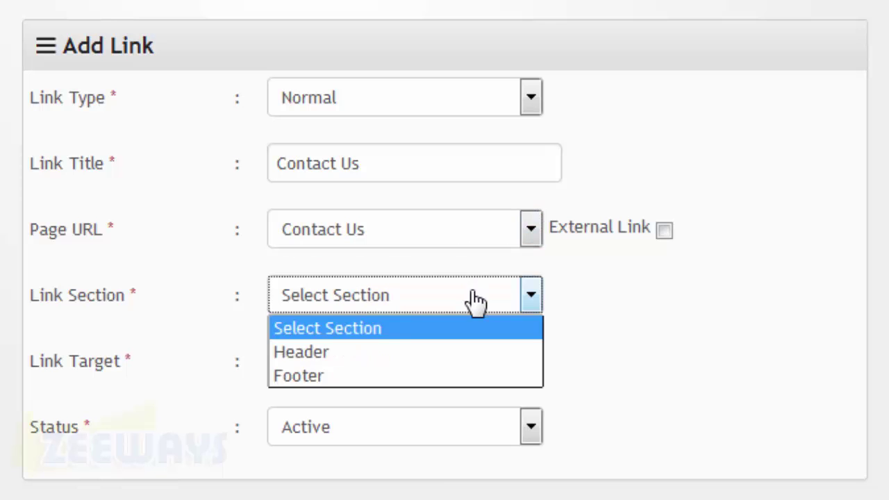
left_click(439, 378)
scroll(478, 375, "down", 1)
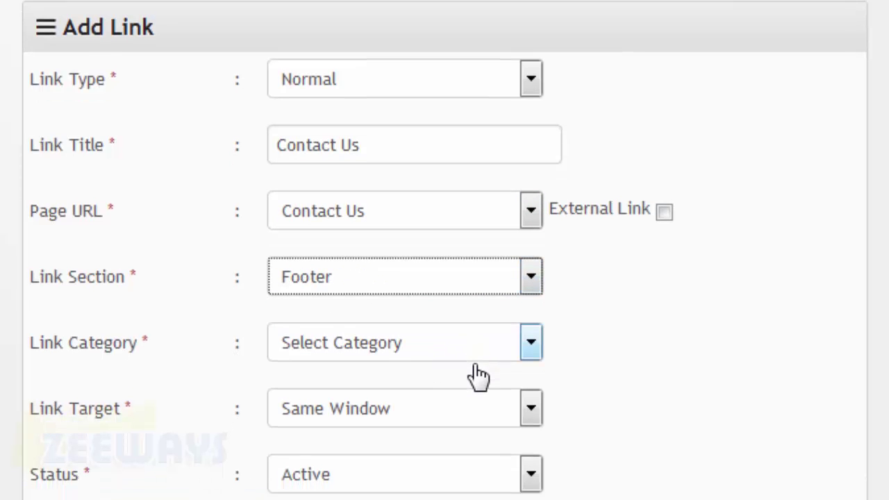
scroll(478, 376, "down", 2)
left_click(496, 295)
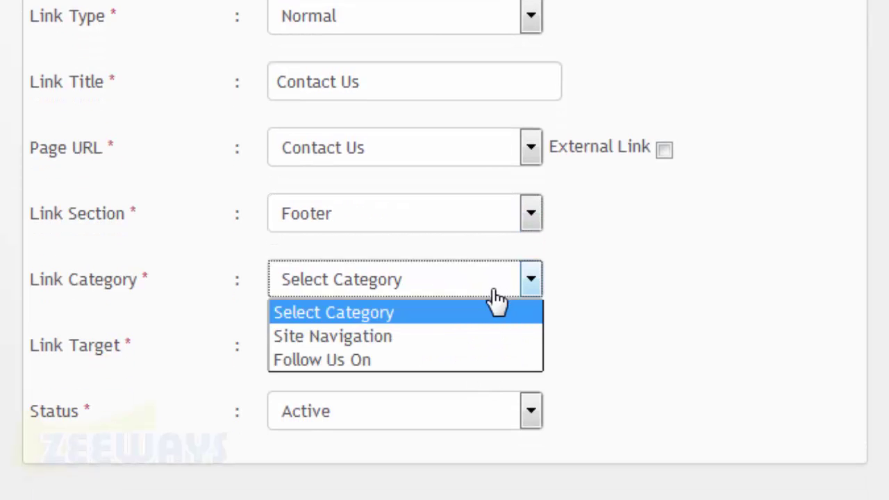
left_click(473, 336)
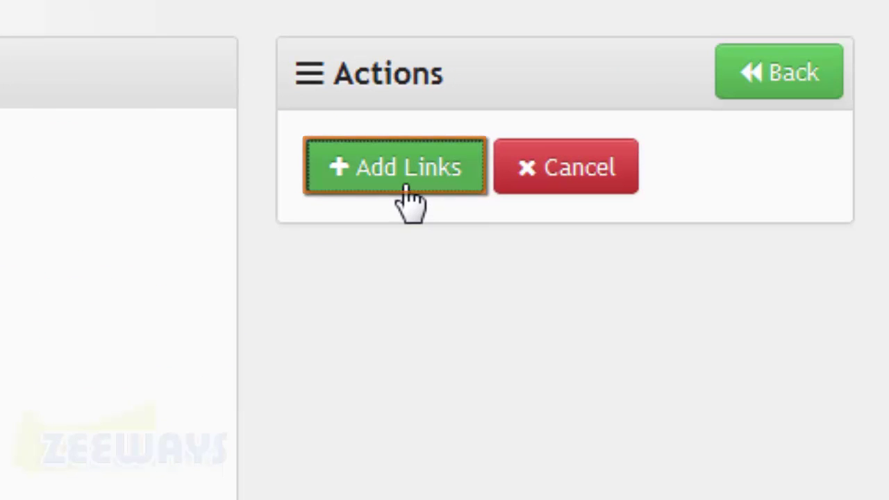
left_click(402, 200)
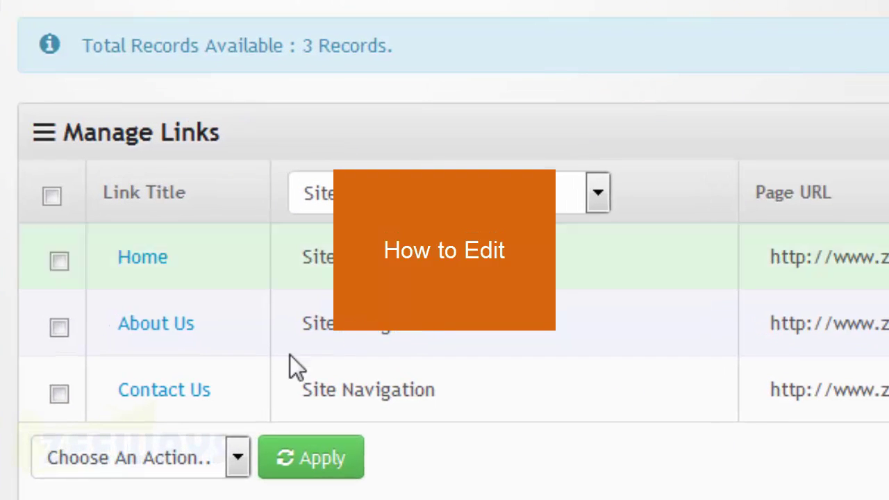
- Rename the Contact Us link to "Enquir Us" and save the updated link
left_click(198, 400)
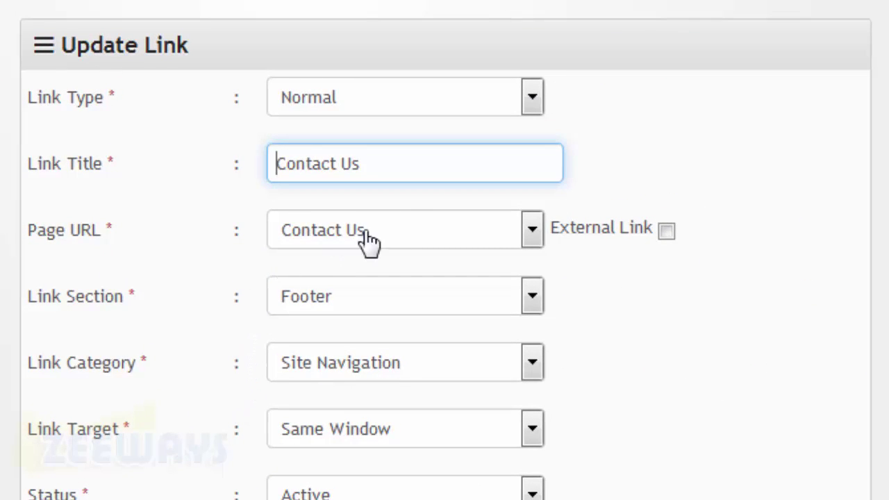
left_click(428, 175)
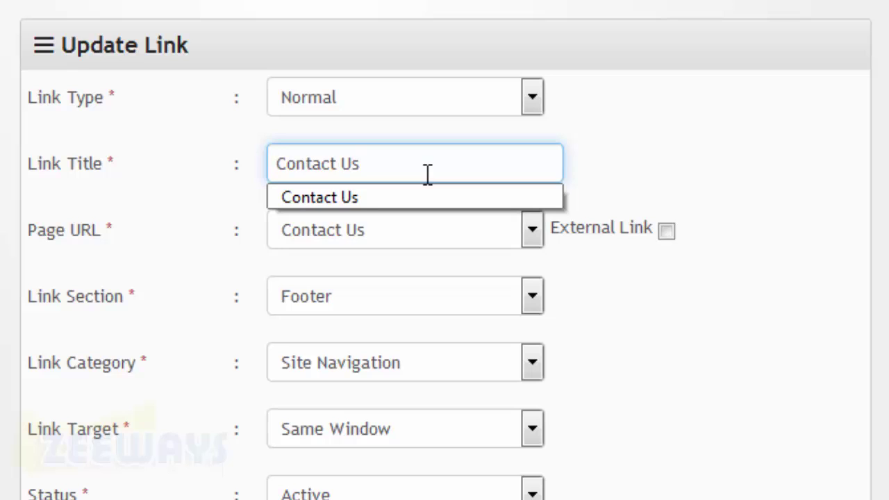
key("BackSpace")
key("BackSpace")
key("BackSpace")
key("BackSpace")
key("BackSpace")
key("BackSpace")
key("BackSpace")
key("BackSpace")
key("BackSpace")
key("BackSpace")
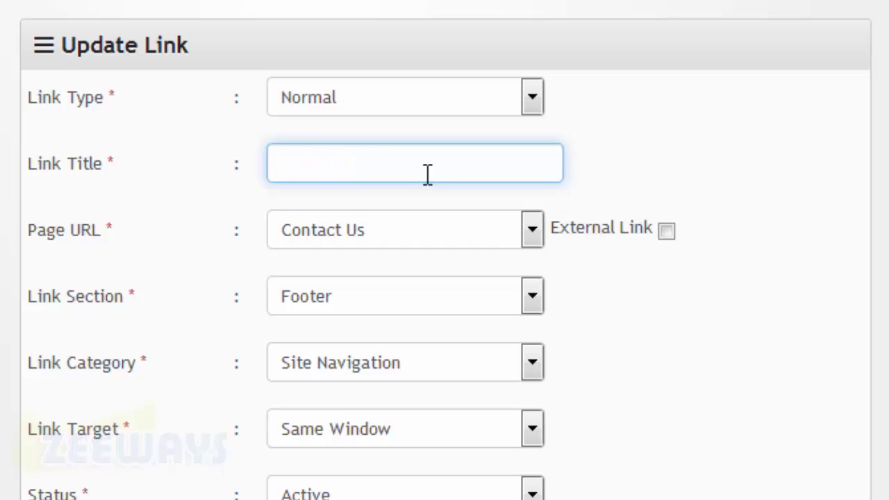
type("Enqu")
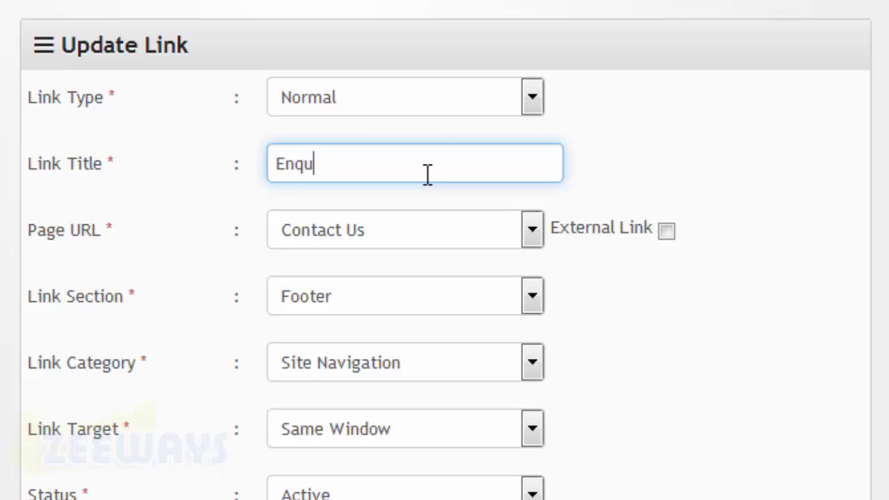
type("ir Us")
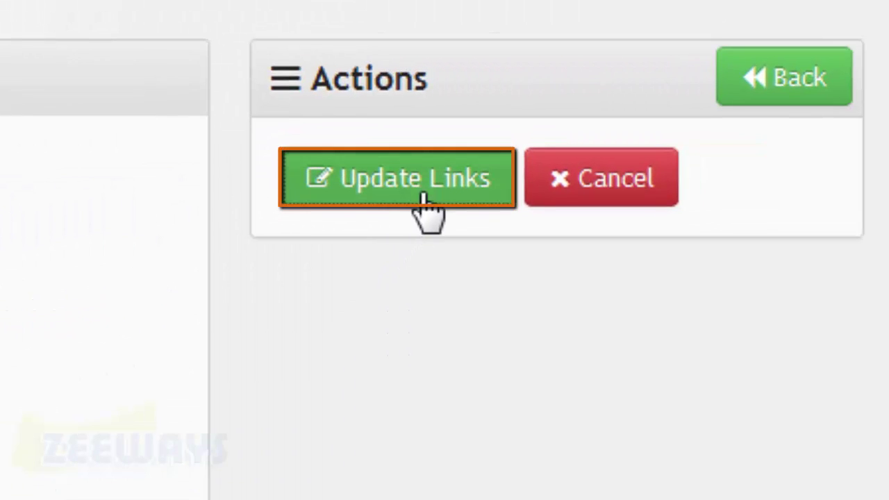
left_click(405, 198)
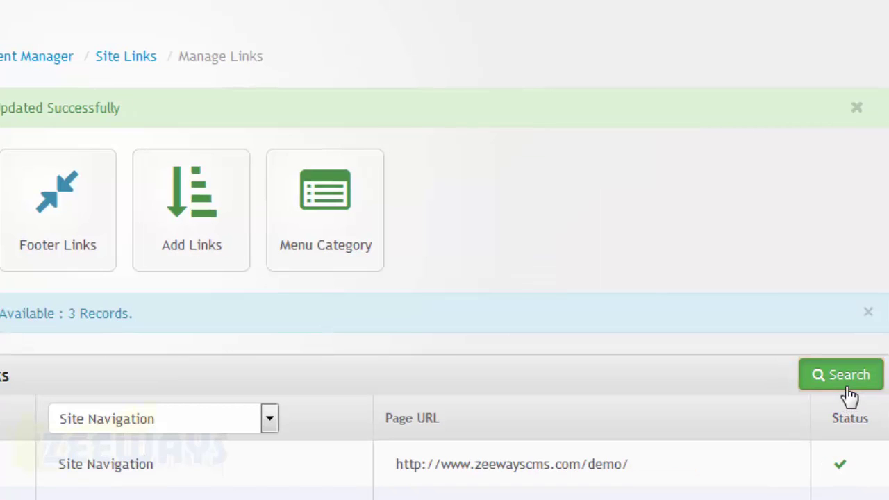
- Search the Site Navigation links for the title "Home" with the status In-Active
left_click(848, 387)
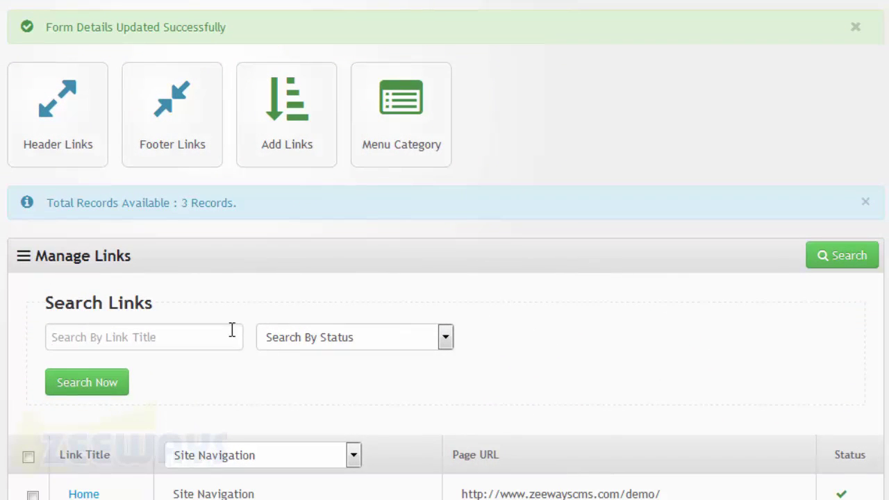
left_click(425, 345)
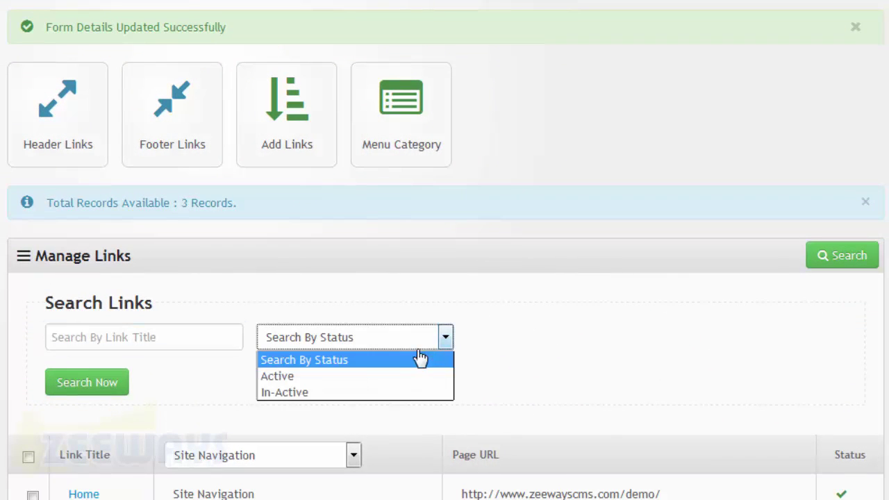
left_click(389, 393)
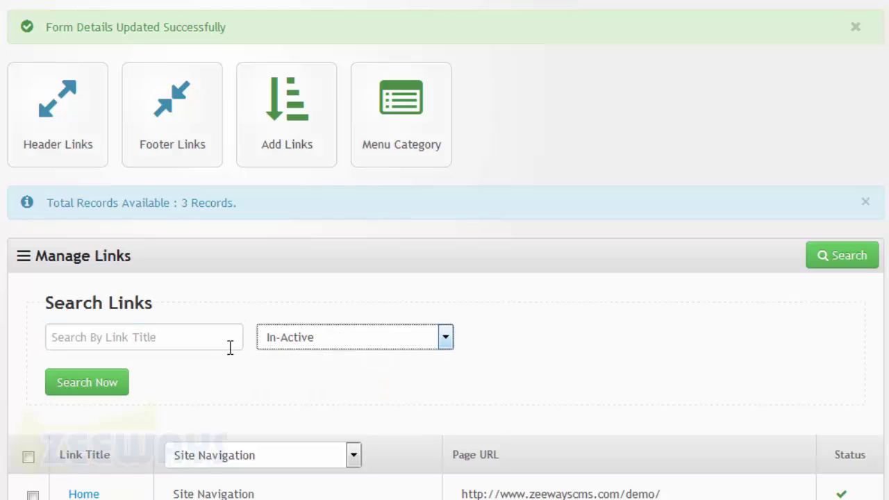
scroll(230, 346, "down", 3)
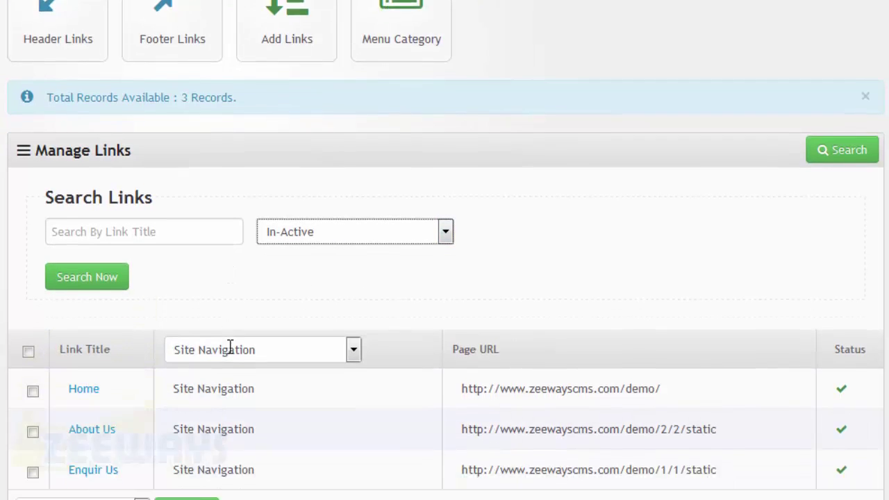
scroll(230, 346, "up", 2)
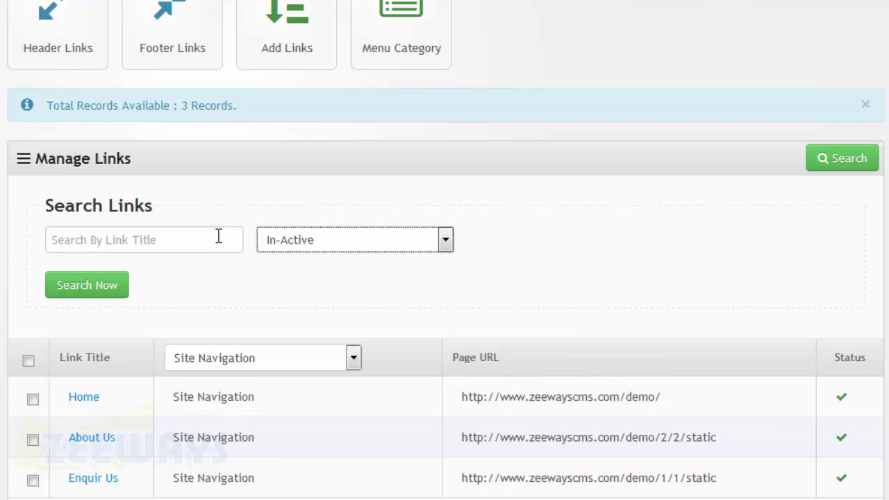
left_click(227, 239)
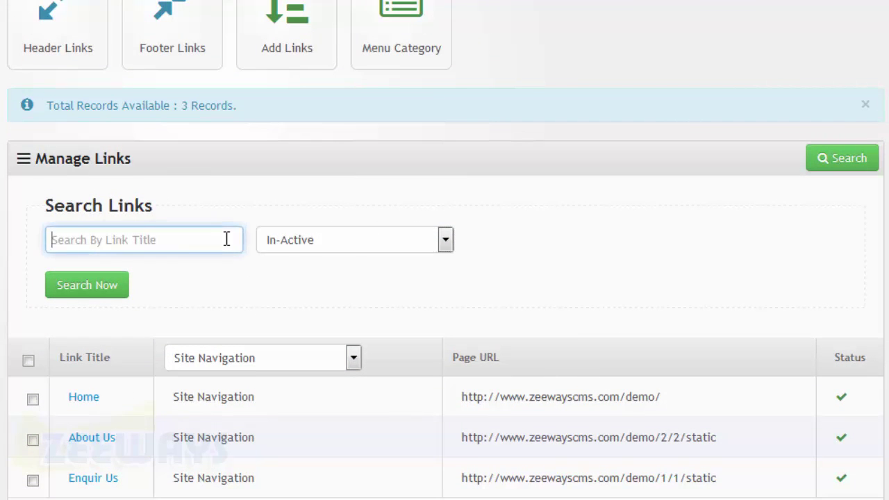
type("Home")
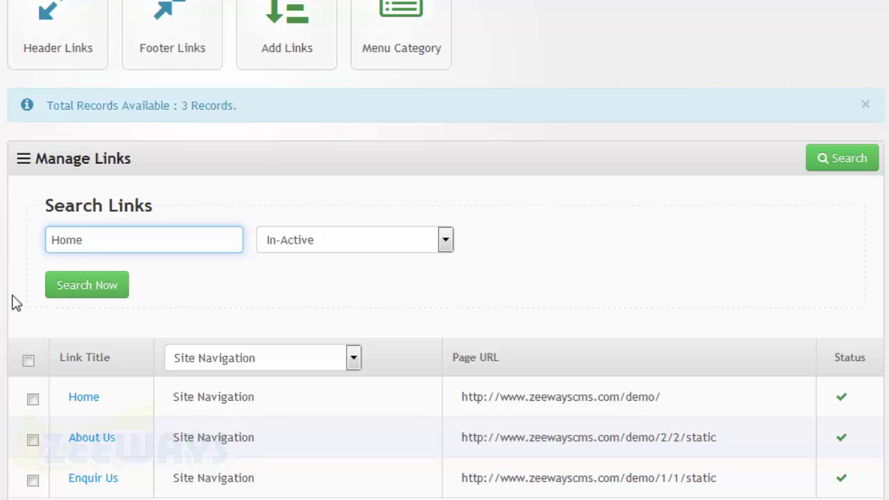
left_click(86, 297)
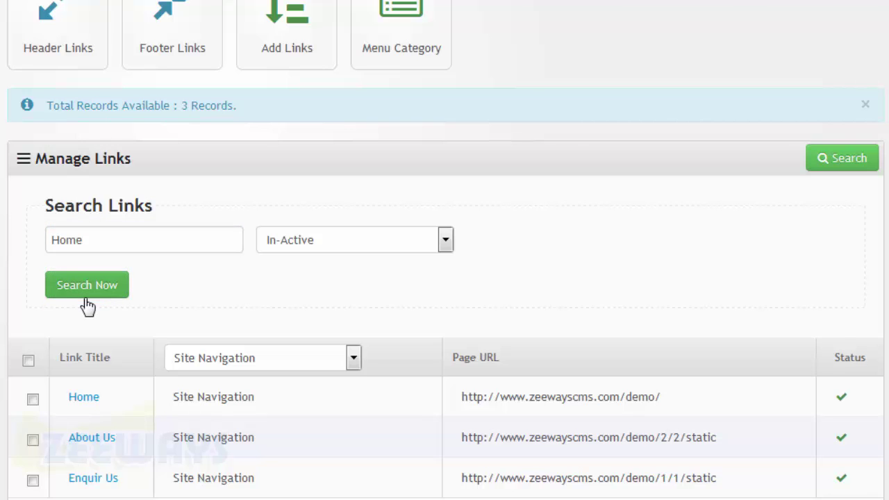